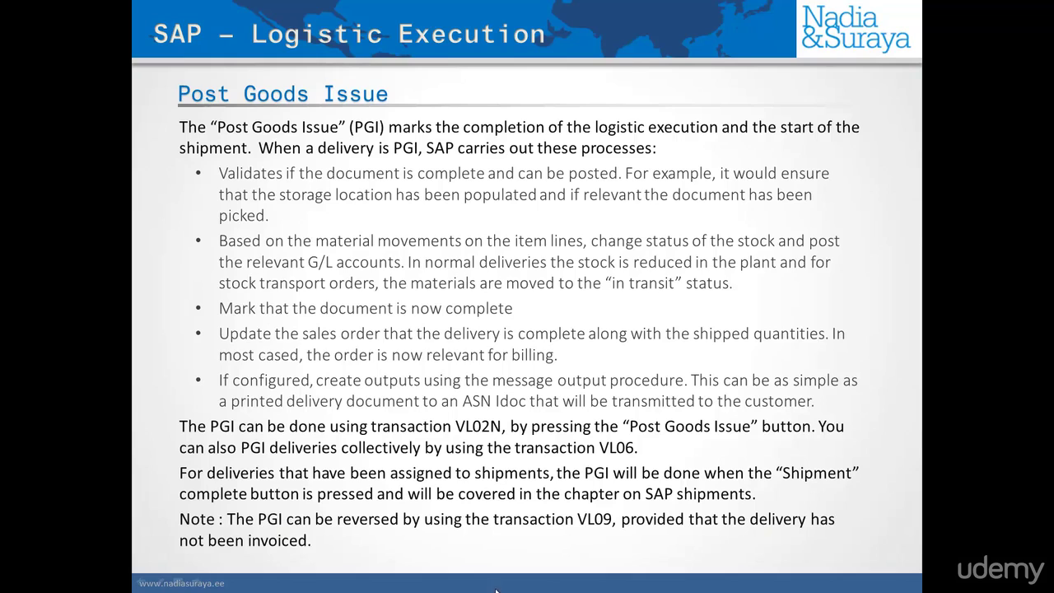
# - Finish presenting the Post Goods Issue slide and switch from PowerPoint toward the SAP window
pyautogui.hotkey('alt', 'Tab')
pyautogui.hotkey('alt', 'Tab')
pyautogui.hotkey('alt', 'Tab')
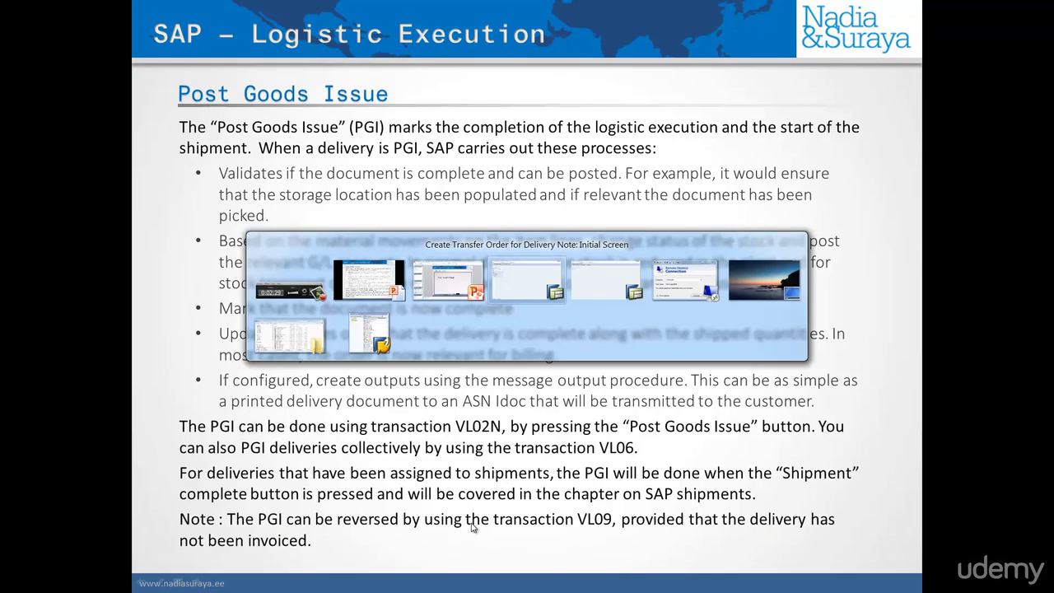
pyautogui.hotkey('alt', 'Tab')
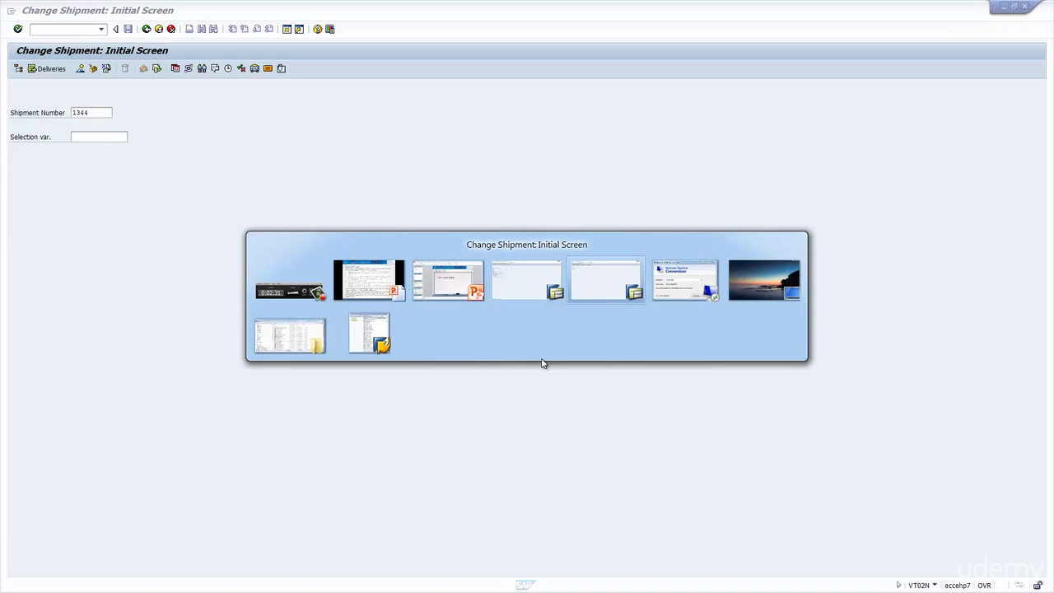
# - Open outbound delivery 80017552 for change in SAP with /nVL02N
pyautogui.click(524, 283)
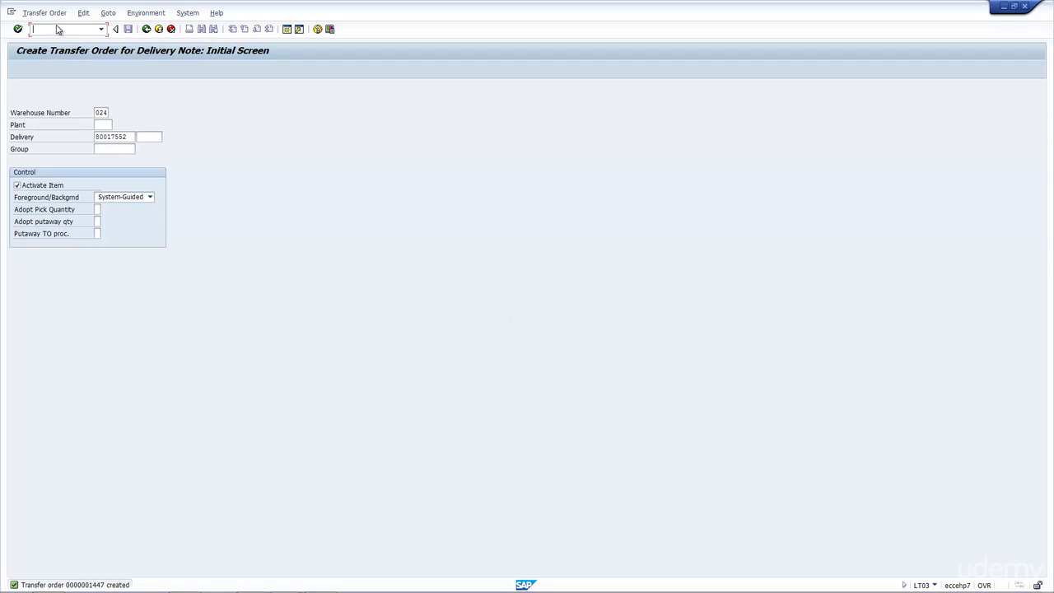
pyautogui.write('/nvl02n')
pyautogui.press('Return')
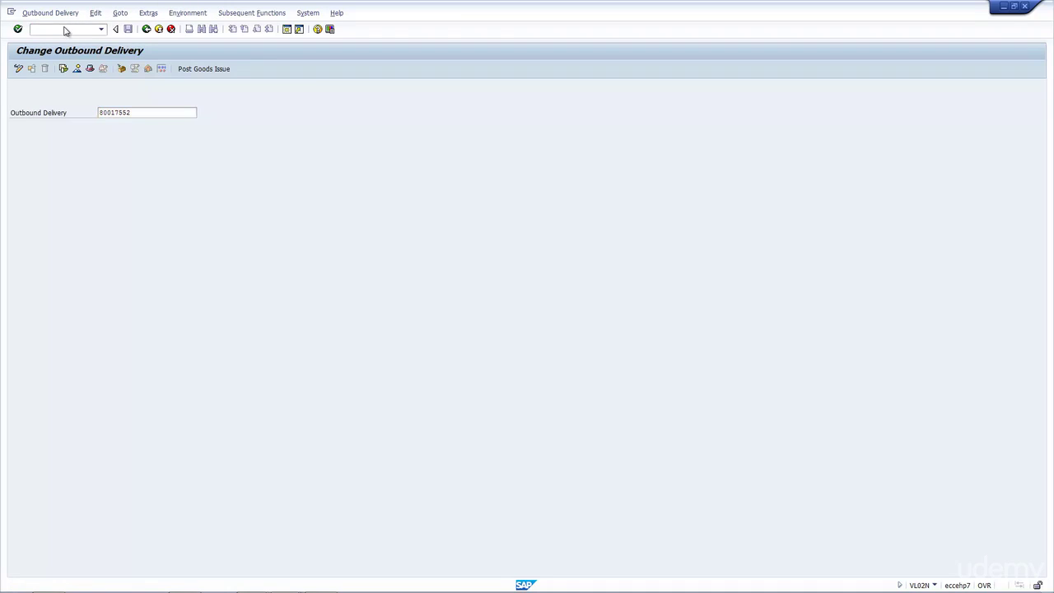
pyautogui.press('Return')
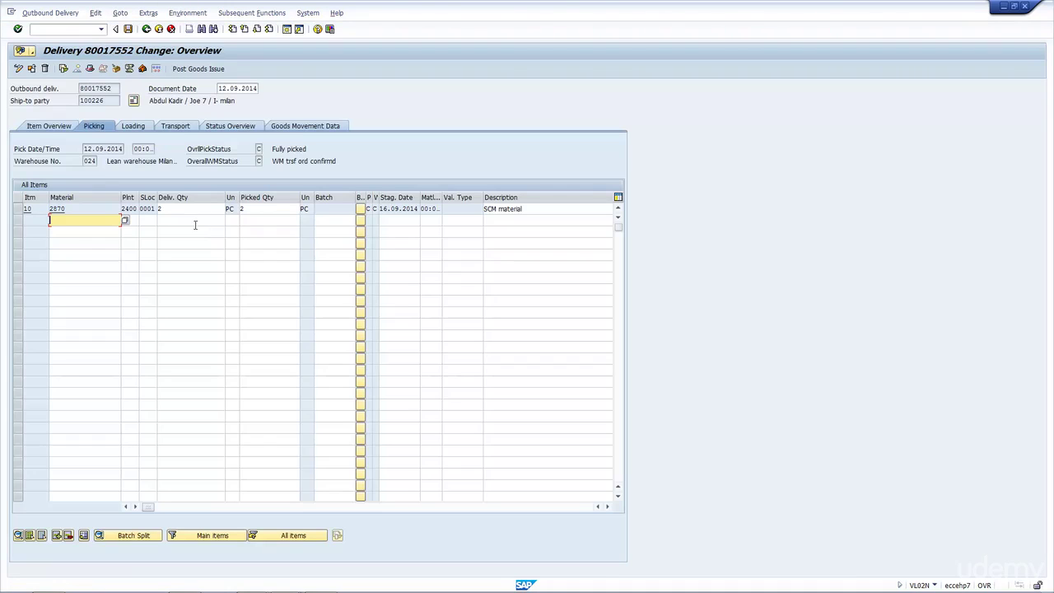
# - Check item 10's picked quantity and the delivery's document flow, then return to the overview
pyautogui.click(257, 210)
pyautogui.click(63, 69)
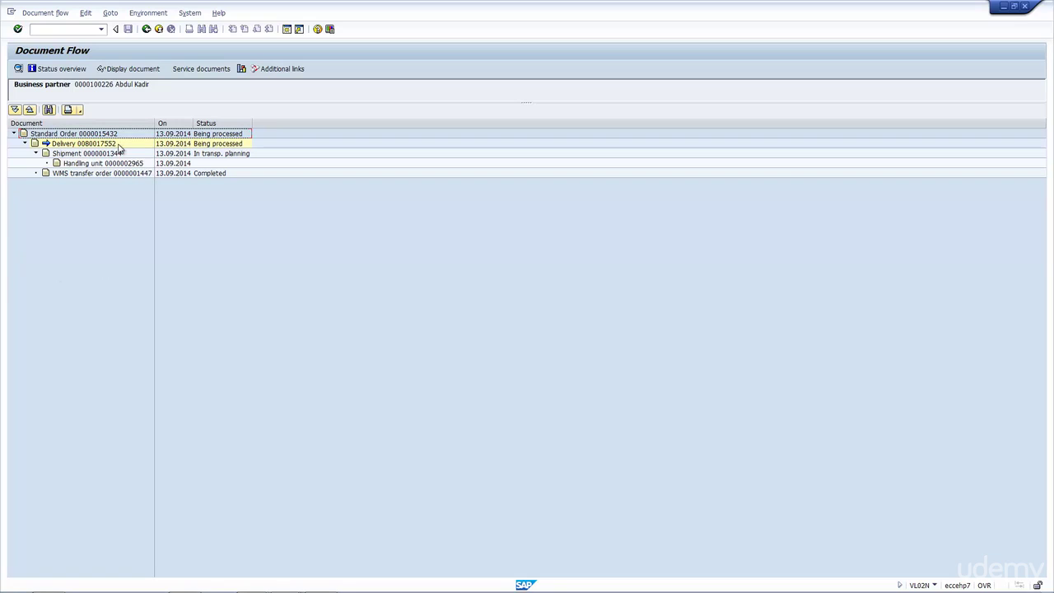
pyautogui.press('F3')
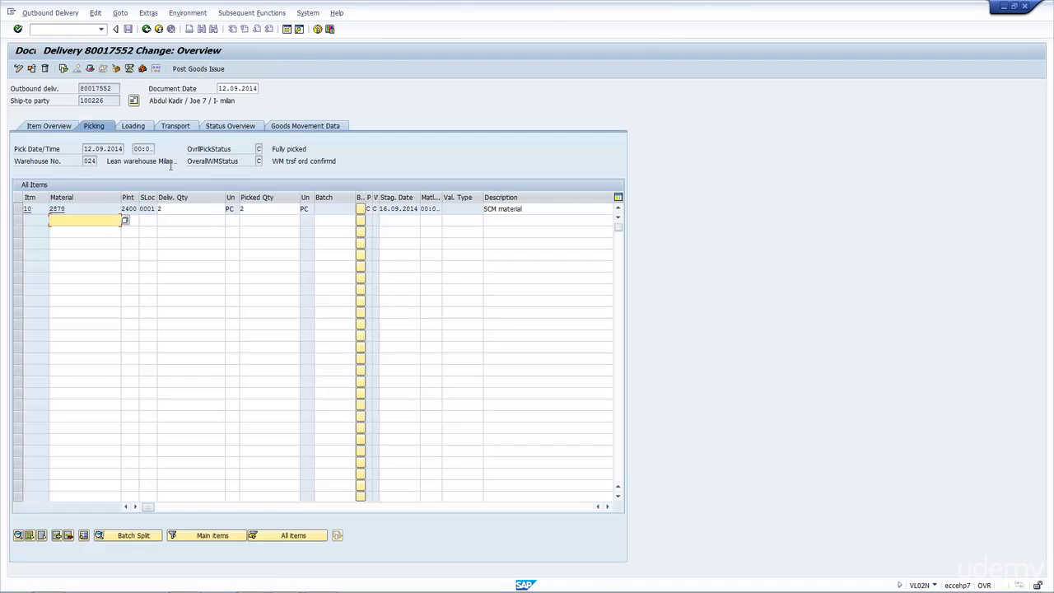
pyautogui.click(195, 71)
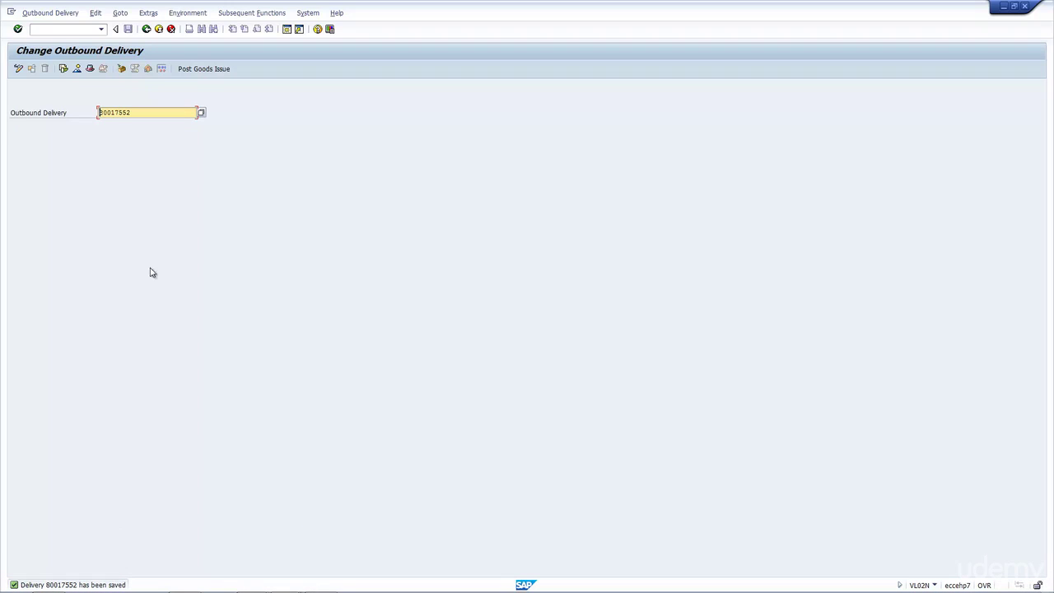
pyautogui.click(63, 69)
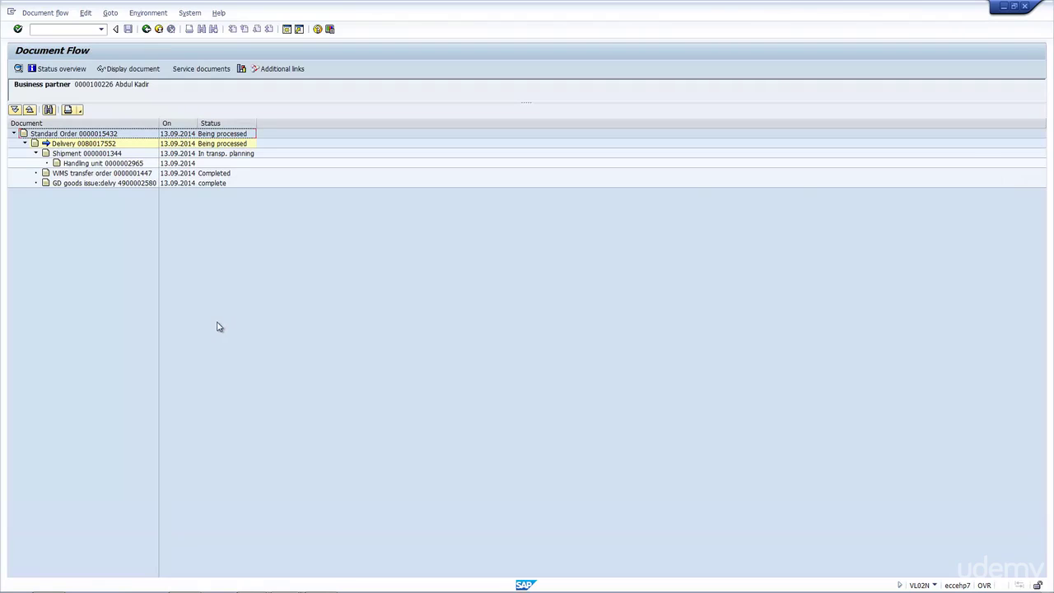
pyautogui.doubleClick(112, 183)
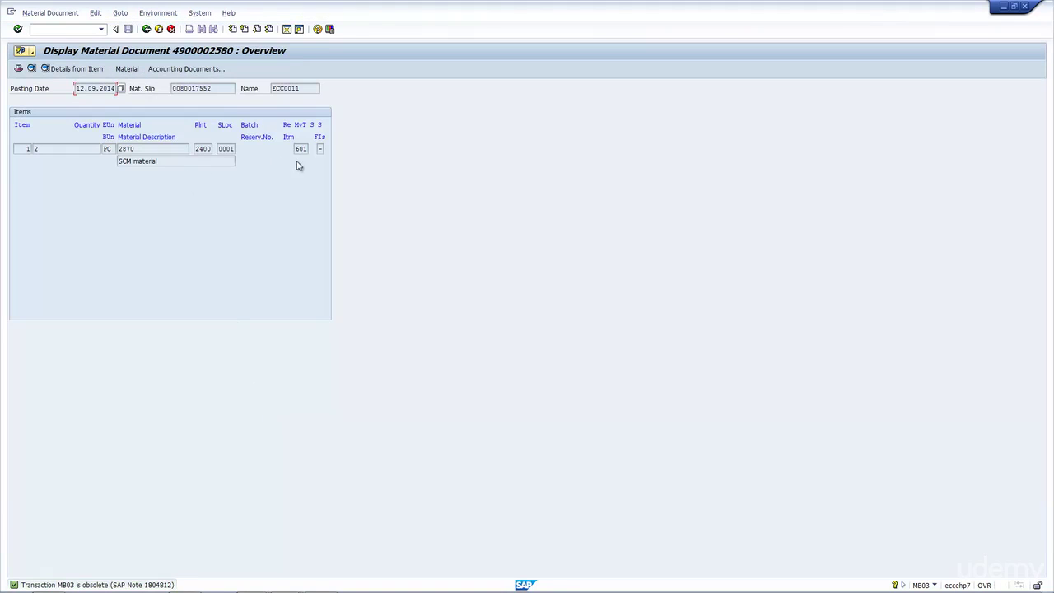
pyautogui.click(322, 148)
pyautogui.click(147, 29)
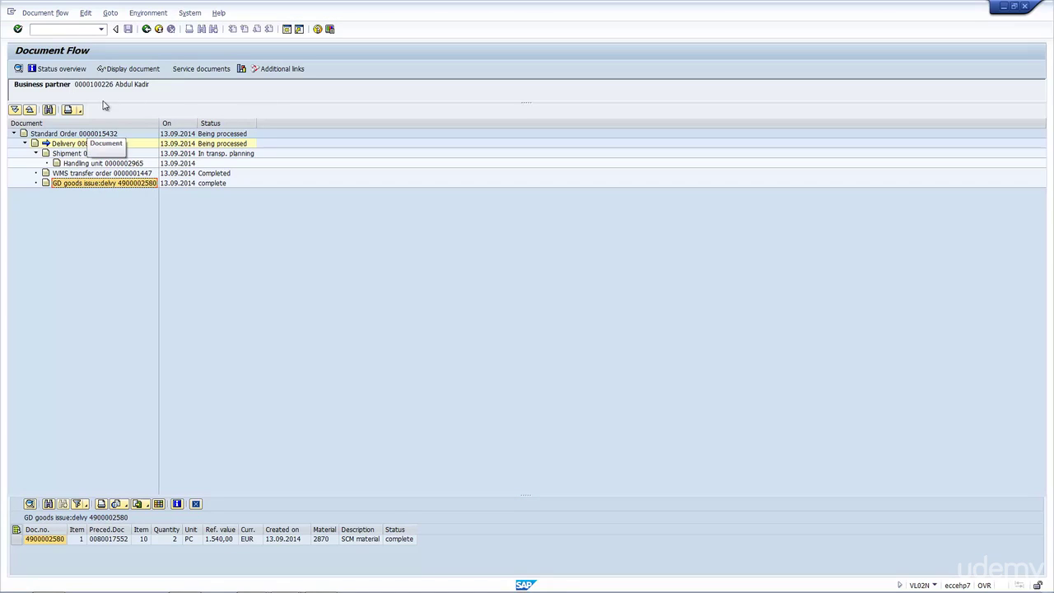
pyautogui.click(116, 69)
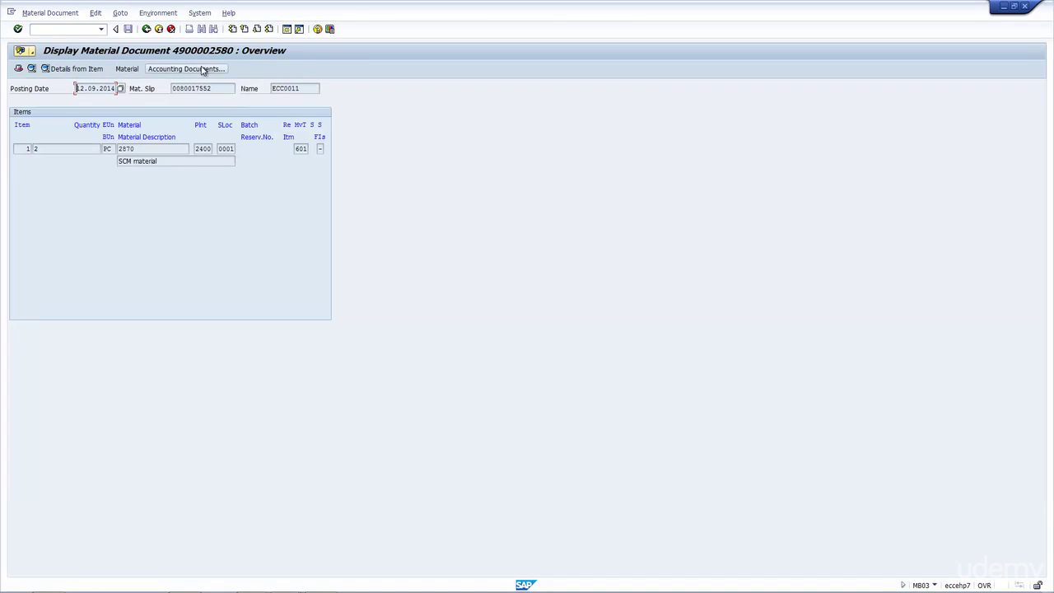
pyautogui.click(203, 70)
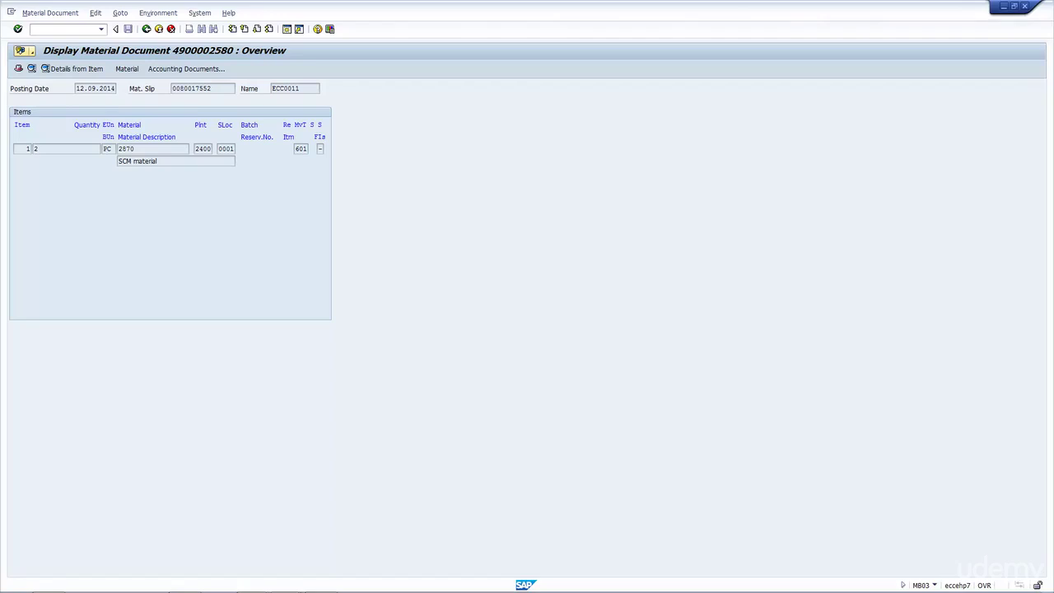
pyautogui.doubleClick(36, 133)
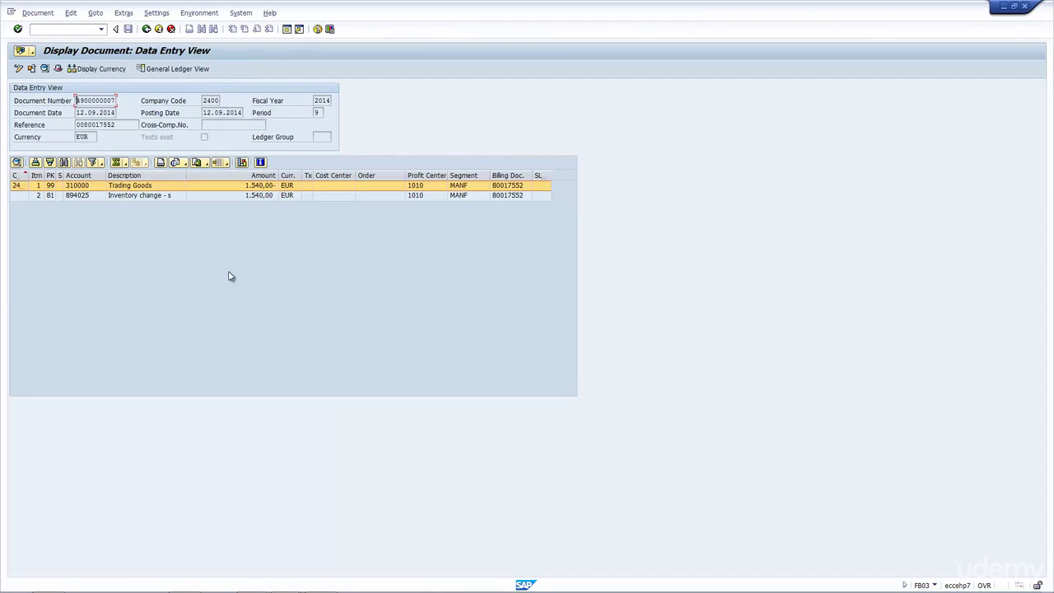
pyautogui.click(152, 196)
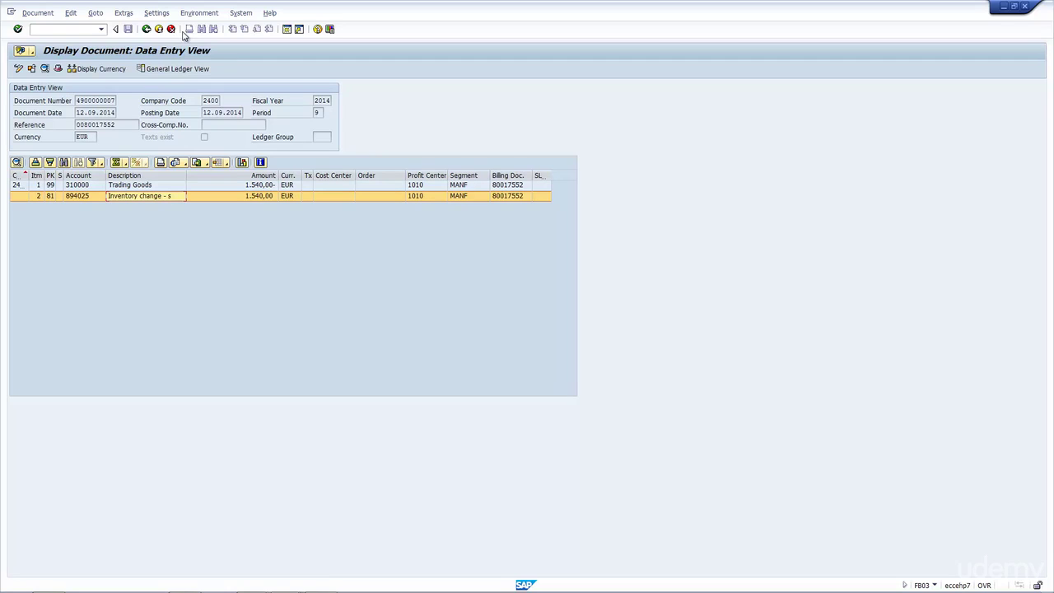
pyautogui.click(147, 30)
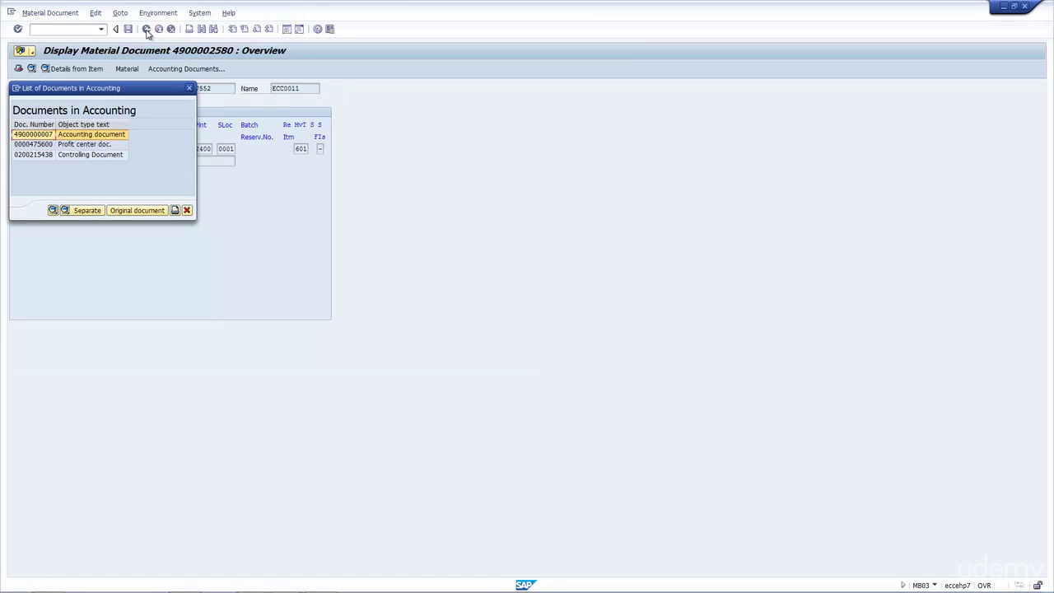
pyautogui.click(190, 90)
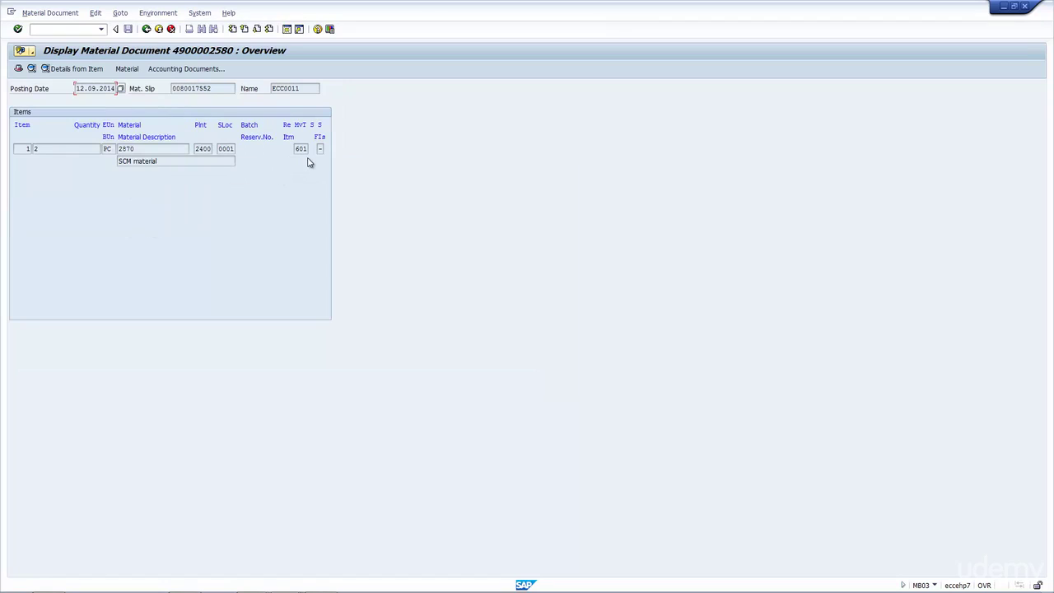
pyautogui.click(147, 30)
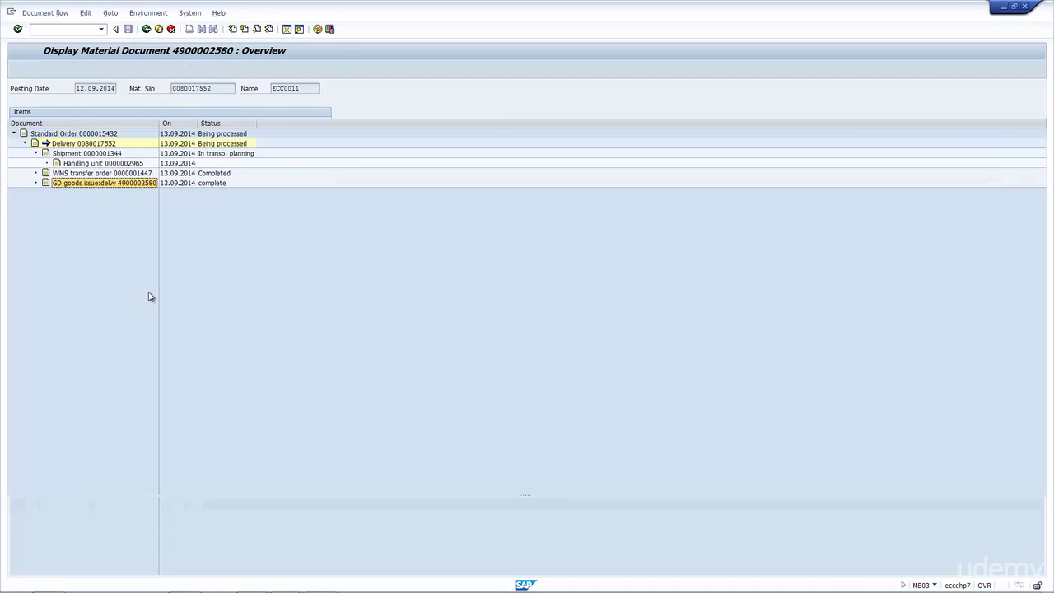
# - Review delivery 80017552's Status Overview showing goods movement completed, then leave the overview
pyautogui.click(147, 30)
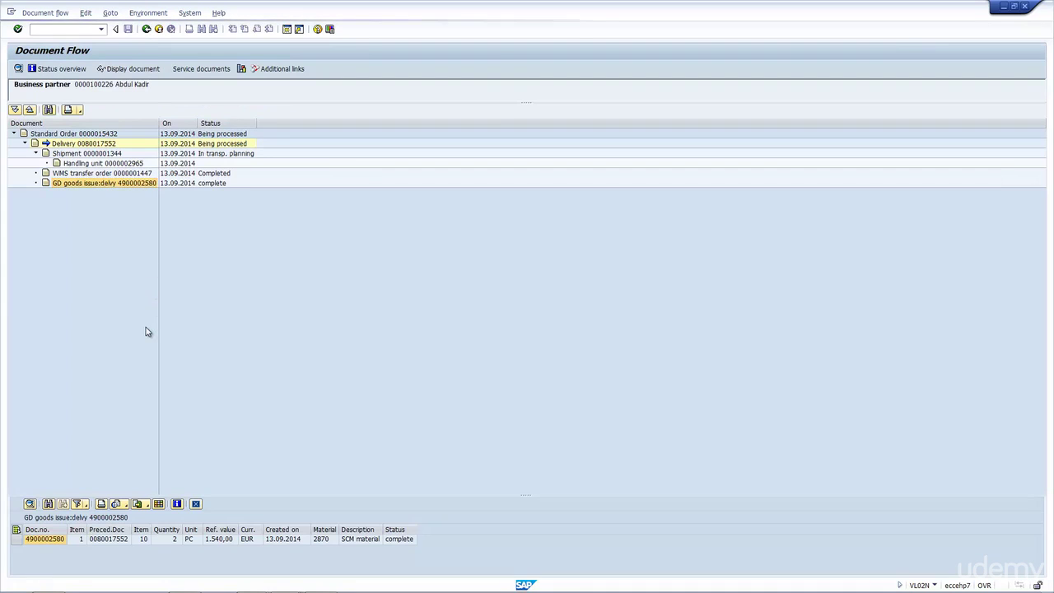
pyautogui.click(146, 30)
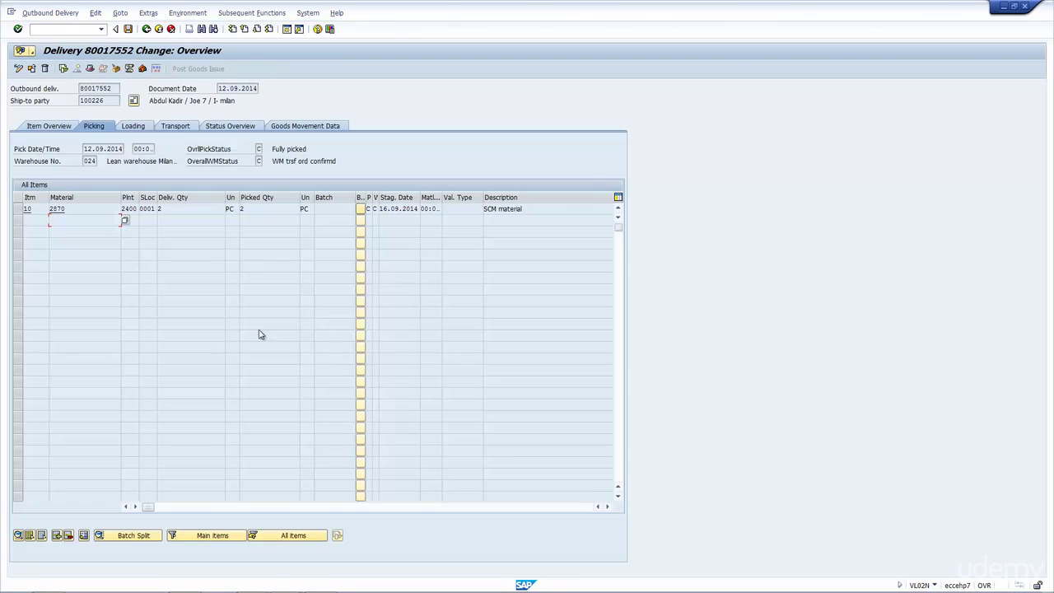
pyautogui.click(306, 127)
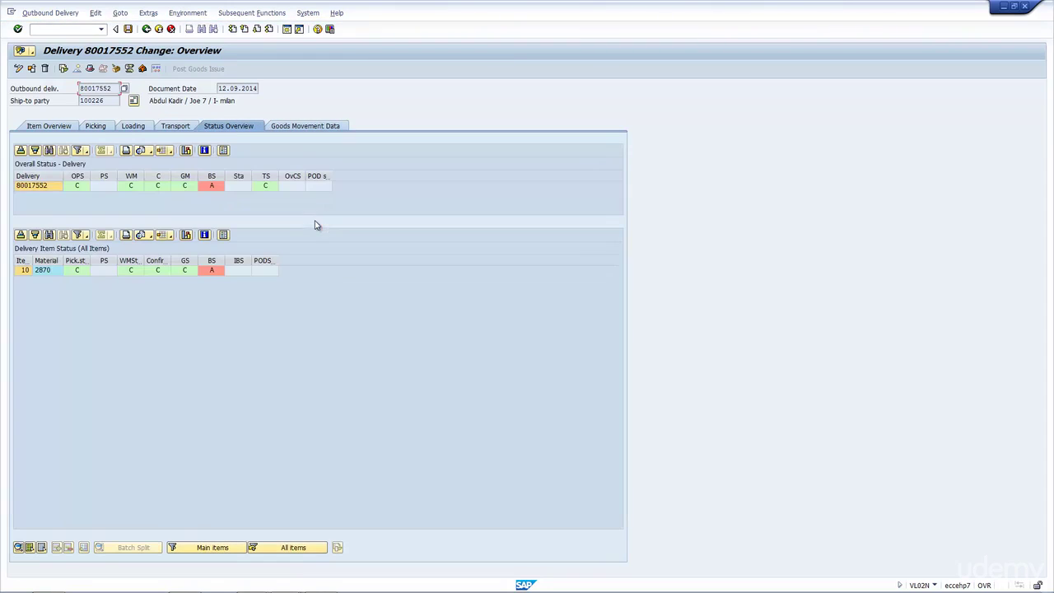
pyautogui.click(269, 187)
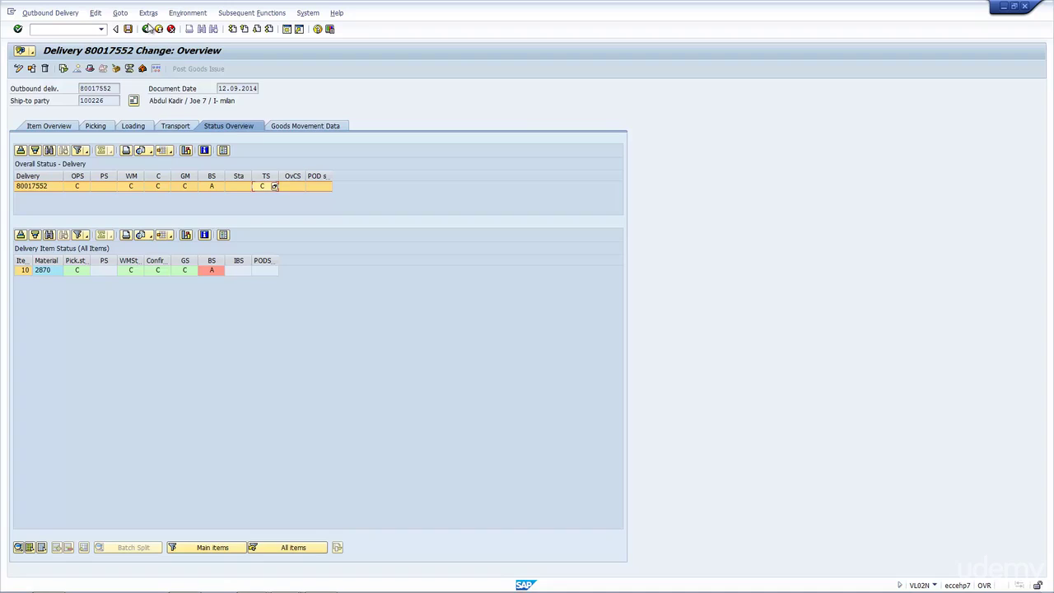
pyautogui.click(147, 29)
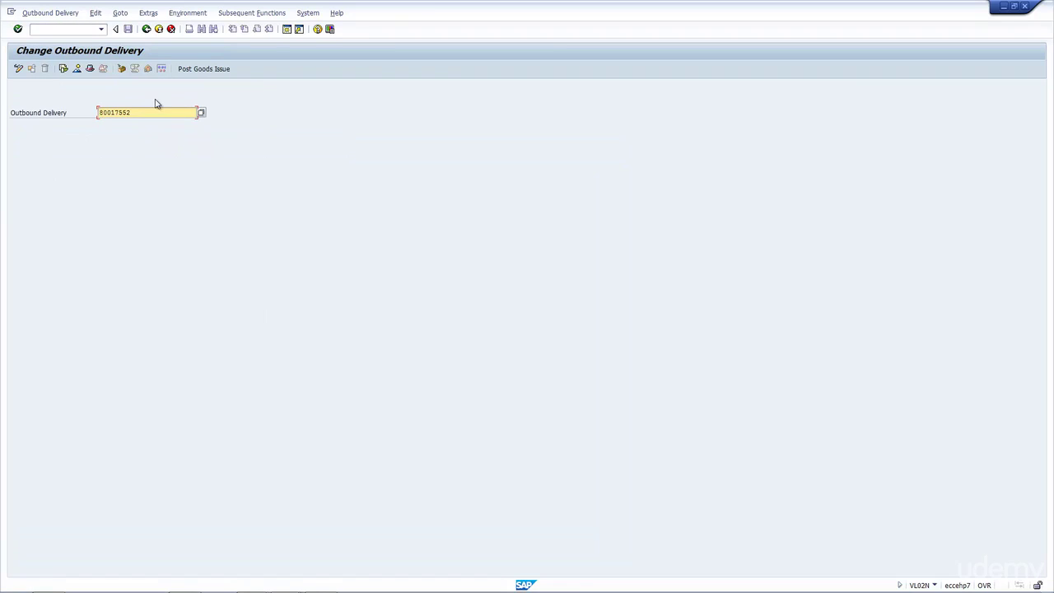
# - Reopen delivery 80017552 and show item 10's predecessor order data
pyautogui.press('Return')
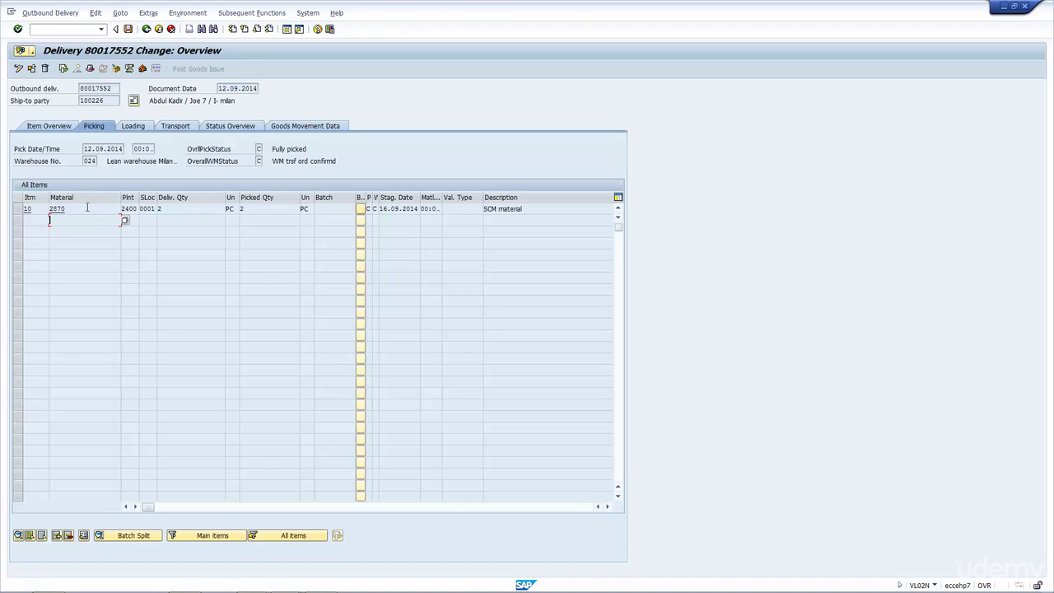
pyautogui.doubleClick(87, 207)
pyautogui.click(622, 126)
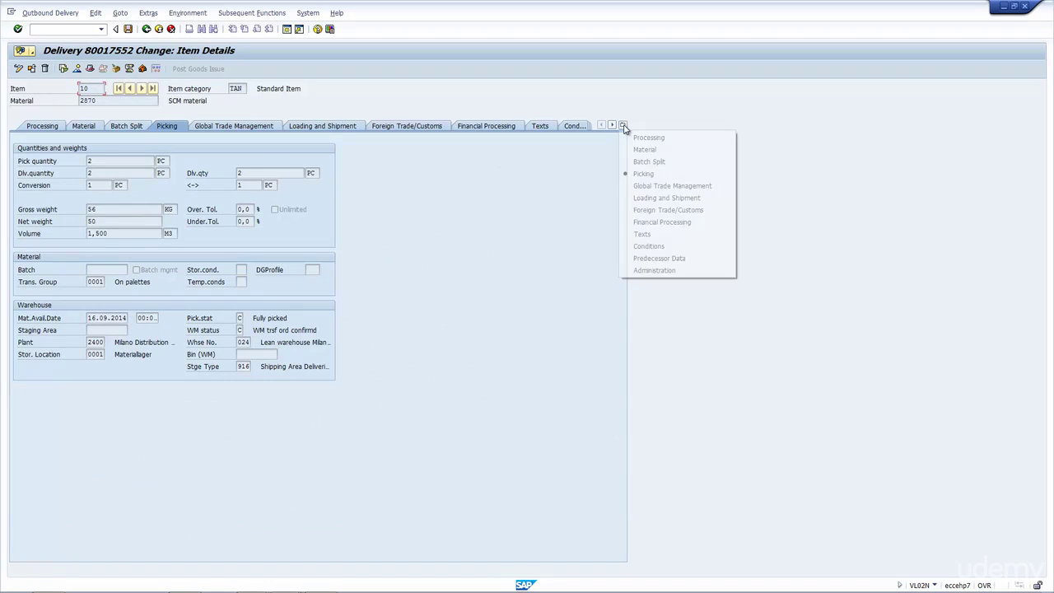
pyautogui.click(659, 257)
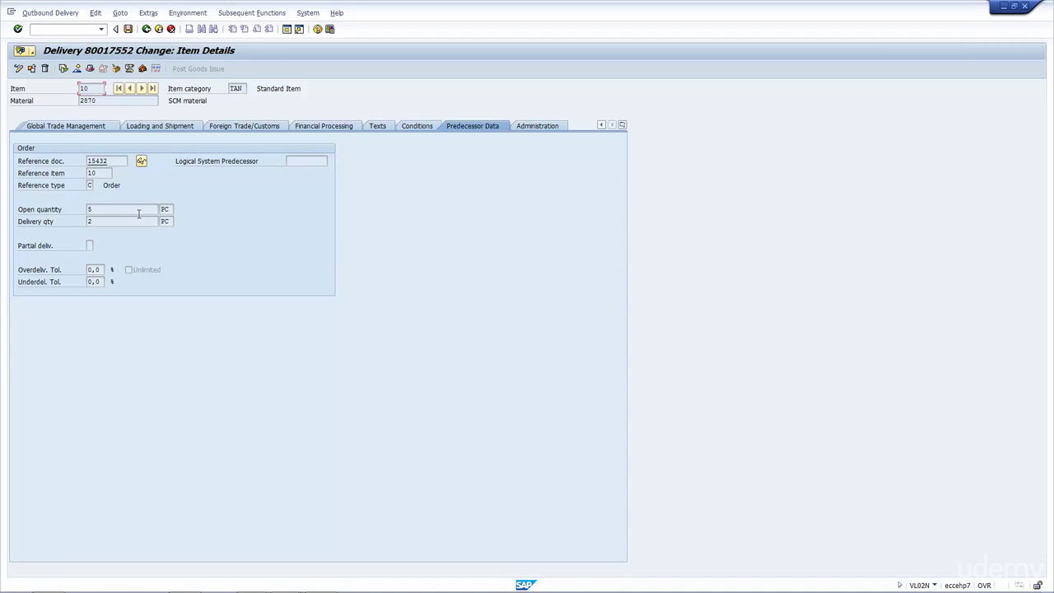
# - Show item 10's administration data, highlighting movement type 601 and stock type Unrestricted use
pyautogui.click(523, 126)
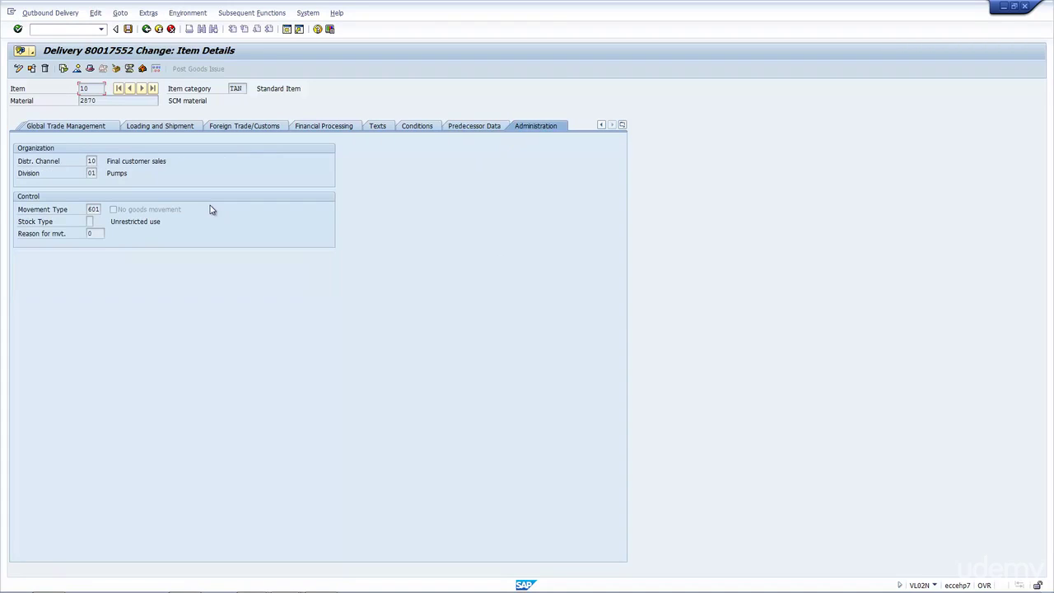
pyautogui.doubleClick(91, 209)
pyautogui.click(49, 223)
pyautogui.moveTo(129, 221); pyautogui.dragTo(188, 223)
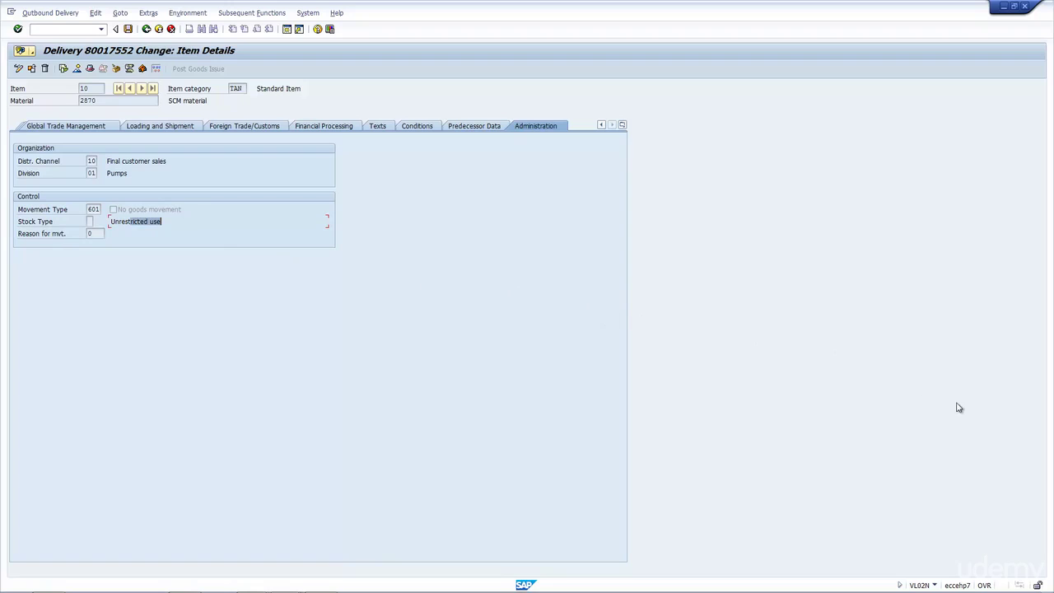